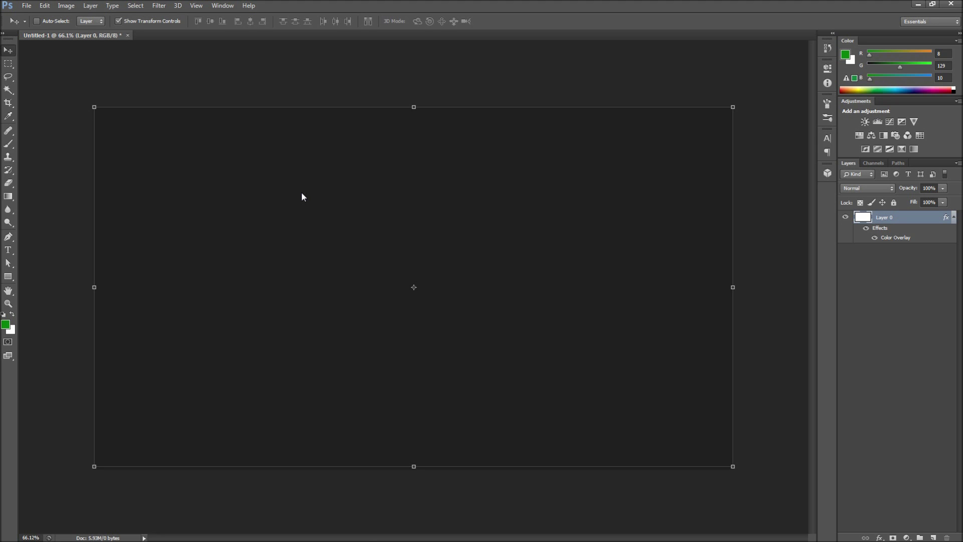
Type RCGTUTORIALS as a text layer and centre it on the canvas.
{"action": "left_click", "coordinate": [11, 250]}
{"action": "left_click", "coordinate": [124, 283]}
{"action": "type", "text": "R"}
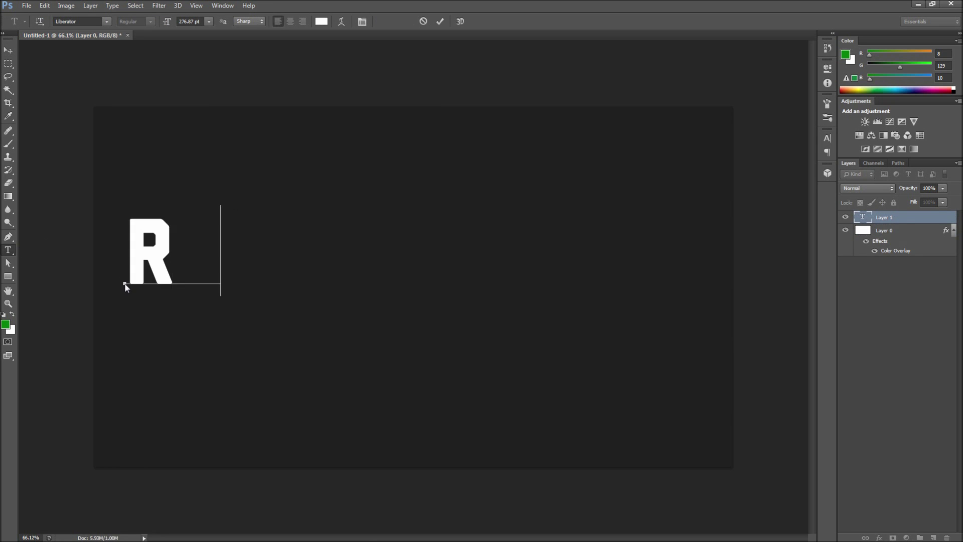
{"action": "type", "text": "CGTUTORIALS"}
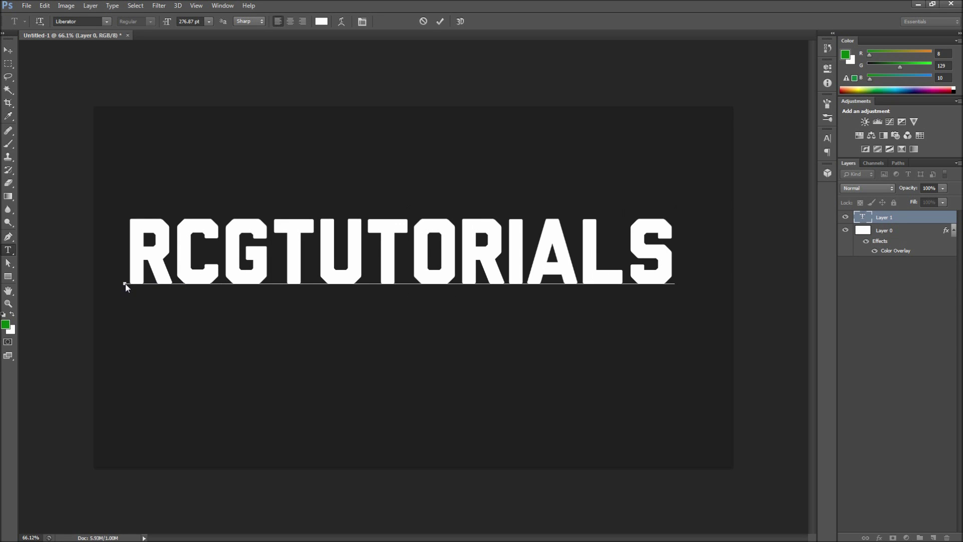
{"action": "left_click", "coordinate": [439, 21]}
{"action": "key", "text": "v"}
{"action": "left_click_drag", "start_coordinate": [348, 253], "coordinate": [354, 288]}
{"action": "key", "text": "m"}
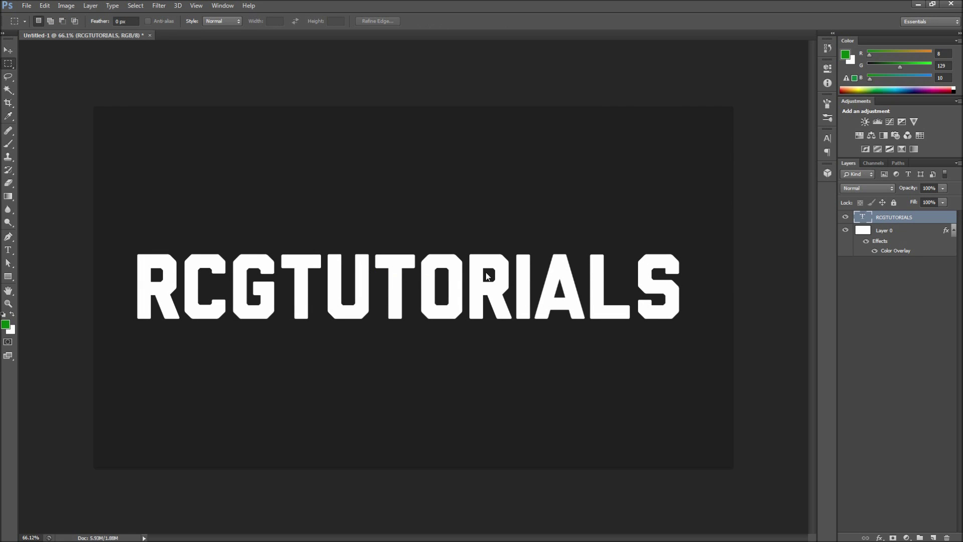
{"action": "left_click", "coordinate": [880, 536]}
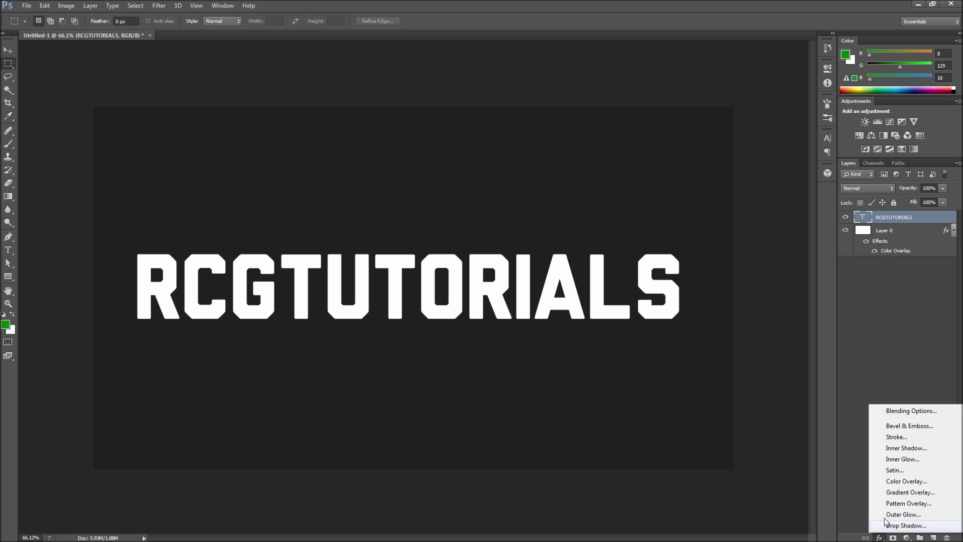
Add a Gradient Overlay to RCGTUTORIALS, changing the black stop to #a0a0a0 grey.
{"action": "left_click", "coordinate": [910, 492]}
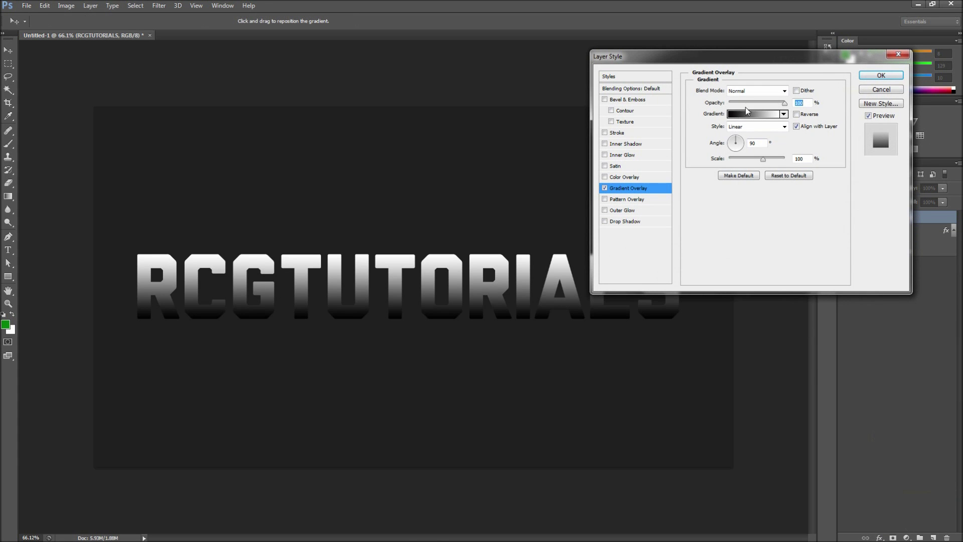
{"action": "left_click", "coordinate": [749, 114]}
{"action": "left_click", "coordinate": [645, 298]}
{"action": "double_click", "coordinate": [646, 298]}
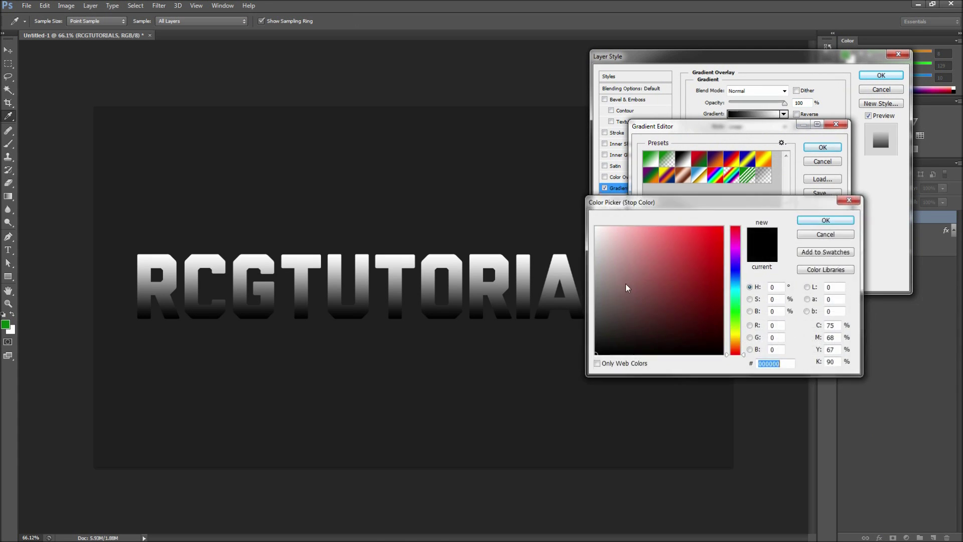
{"action": "left_click_drag", "start_coordinate": [626, 284], "coordinate": [595, 273]}
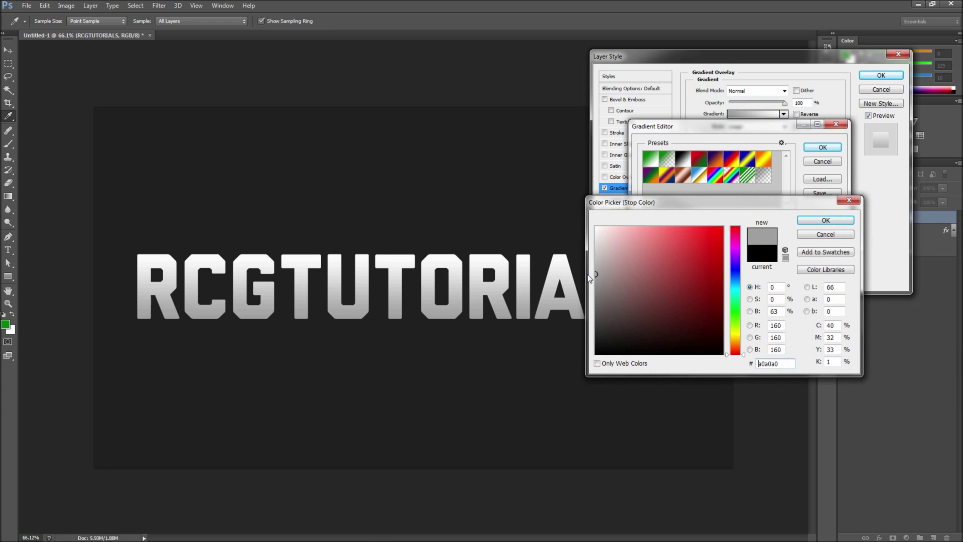
{"action": "left_click", "coordinate": [826, 220]}
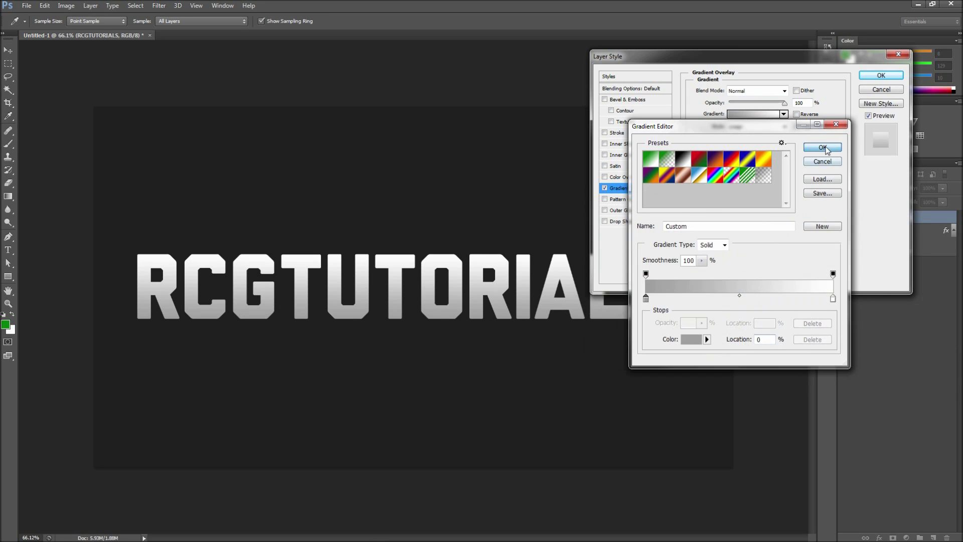
{"action": "left_click", "coordinate": [823, 148]}
{"action": "left_click", "coordinate": [881, 76]}
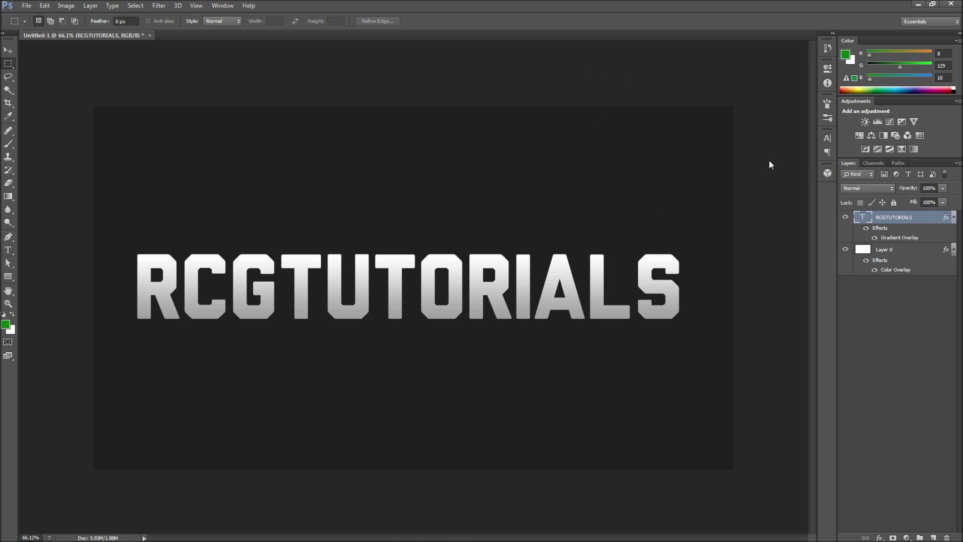
{"action": "left_click", "coordinate": [880, 537]}
Add a larger, slightly more opaque drop shadow to the text and show the Styles panel.
{"action": "left_click", "coordinate": [905, 529]}
{"action": "left_click_drag", "start_coordinate": [734, 157], "coordinate": [741, 157]}
{"action": "left_click_drag", "start_coordinate": [766, 104], "coordinate": [746, 104]}
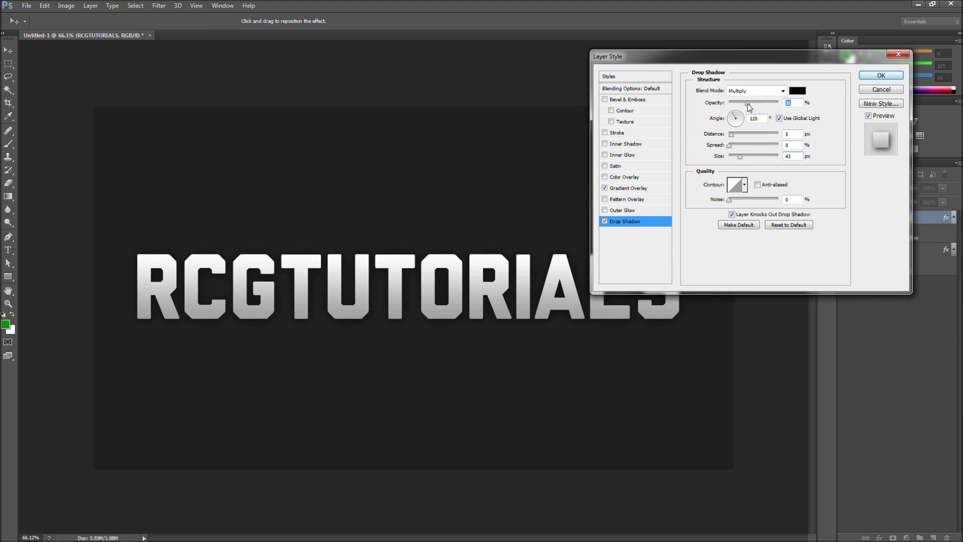
{"action": "left_click", "coordinate": [878, 77]}
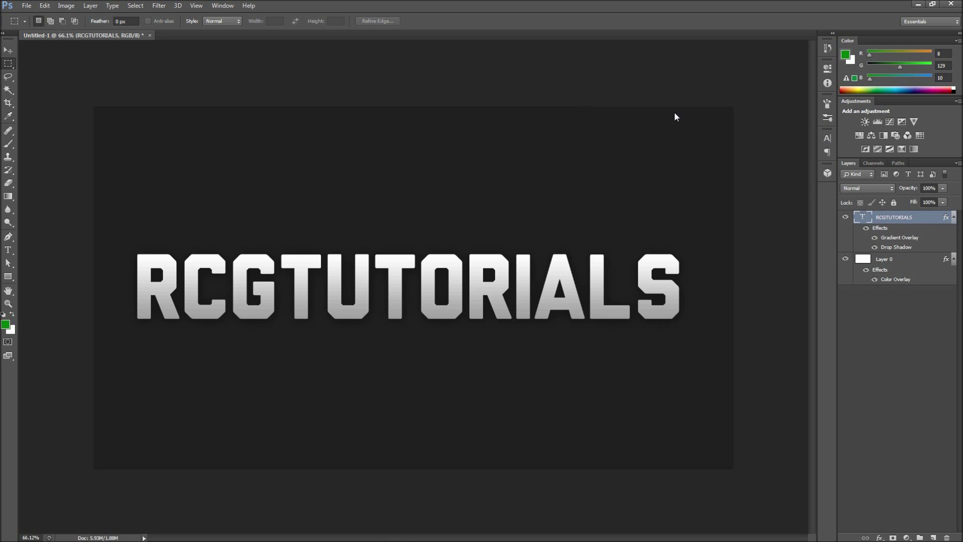
{"action": "left_click", "coordinate": [231, 5]}
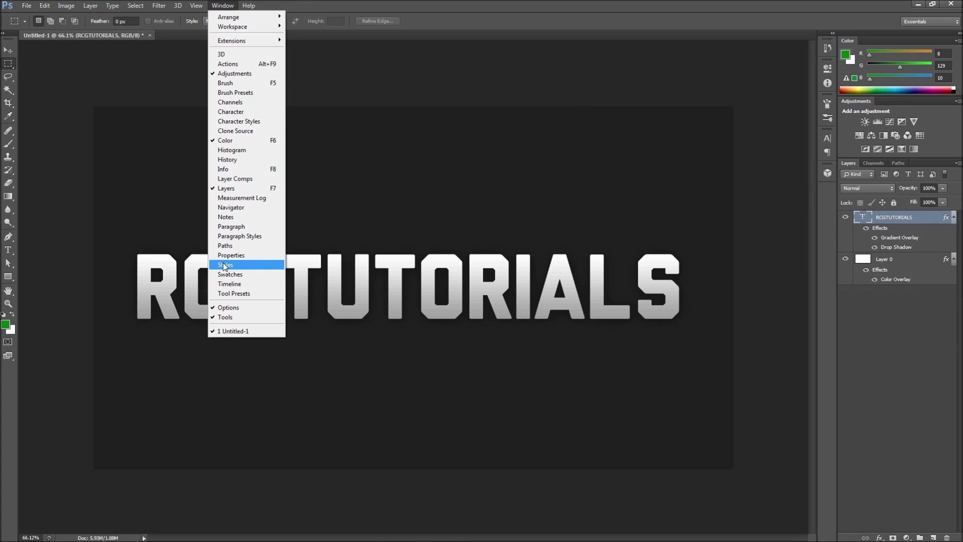
{"action": "left_click", "coordinate": [240, 266]}
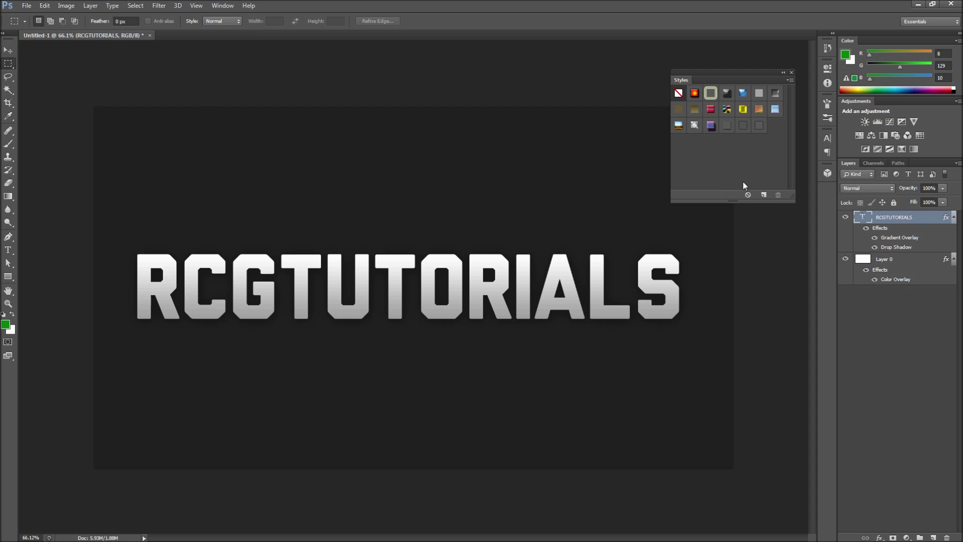
Save the text's effects as a new style 'My Style', excluding blending options.
{"action": "left_click", "coordinate": [763, 196]}
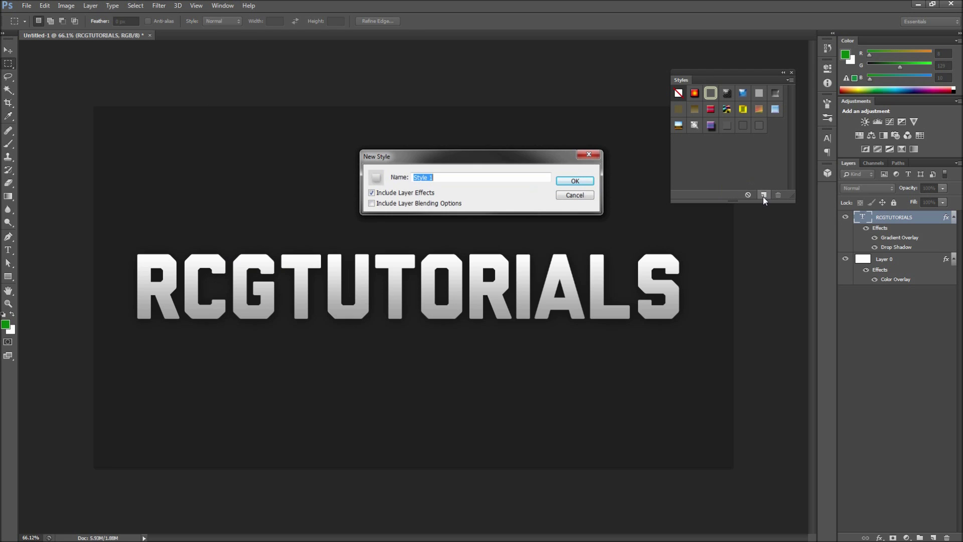
{"action": "left_click", "coordinate": [470, 176]}
{"action": "key", "text": "ctrl+a"}
{"action": "type", "text": "My Style"}
{"action": "left_click", "coordinate": [371, 203]}
{"action": "left_click", "coordinate": [372, 203]}
{"action": "left_click", "coordinate": [567, 184]}
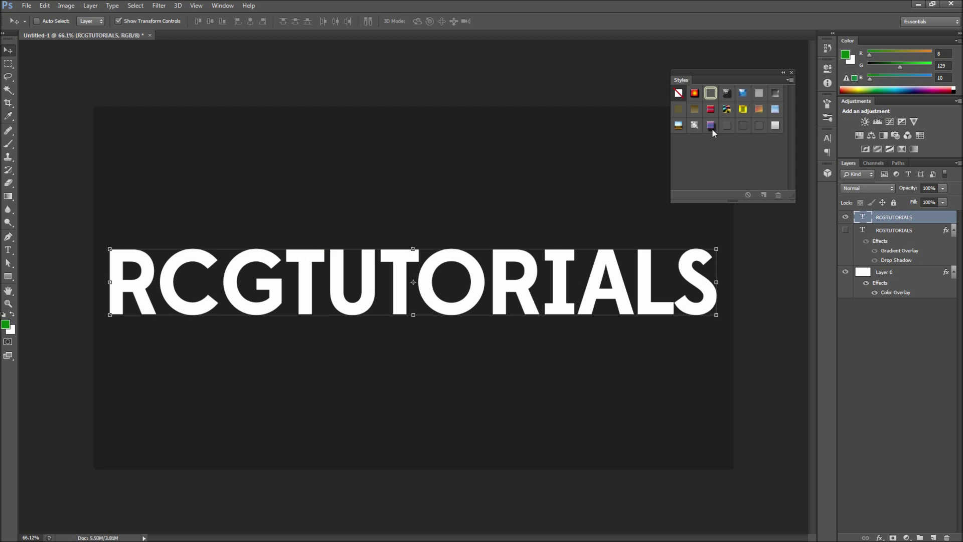
Apply the My Style swatch to the second RCGTUTORIALS text layer.
{"action": "left_click", "coordinate": [776, 127]}
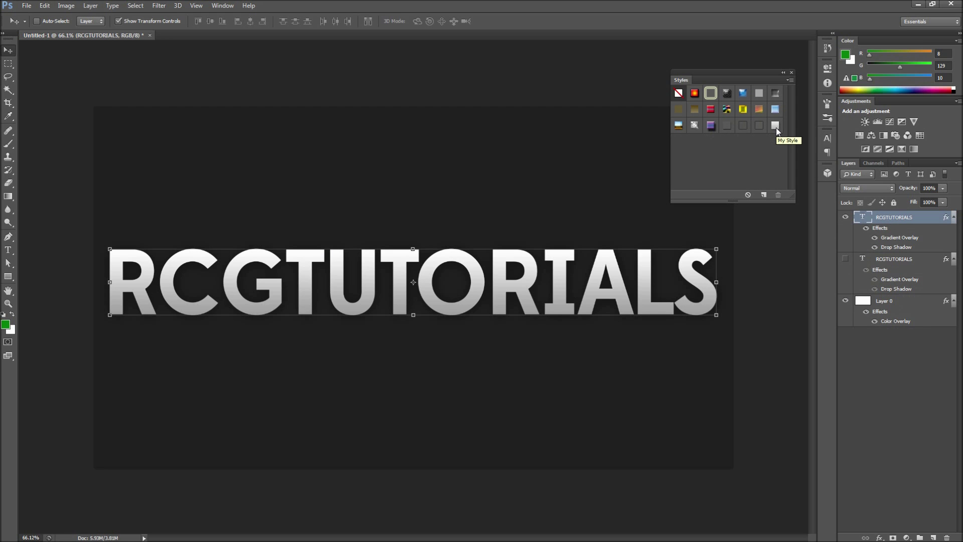